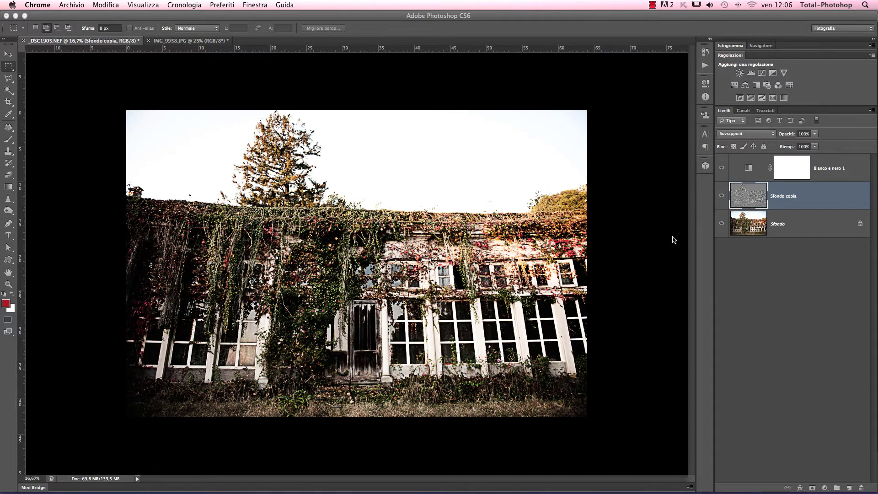
Select the Sfondo copia and Bianco e nero 1 layers together and delete both.
left_click(722, 226)
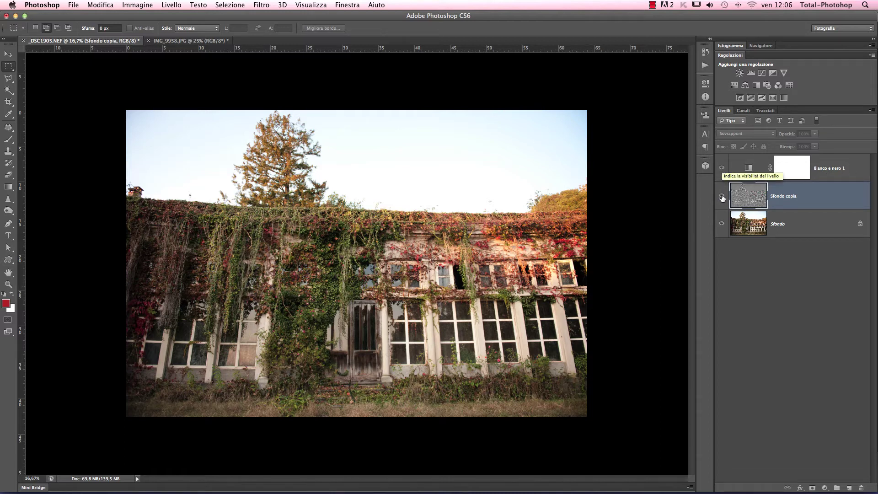
left_click(722, 196)
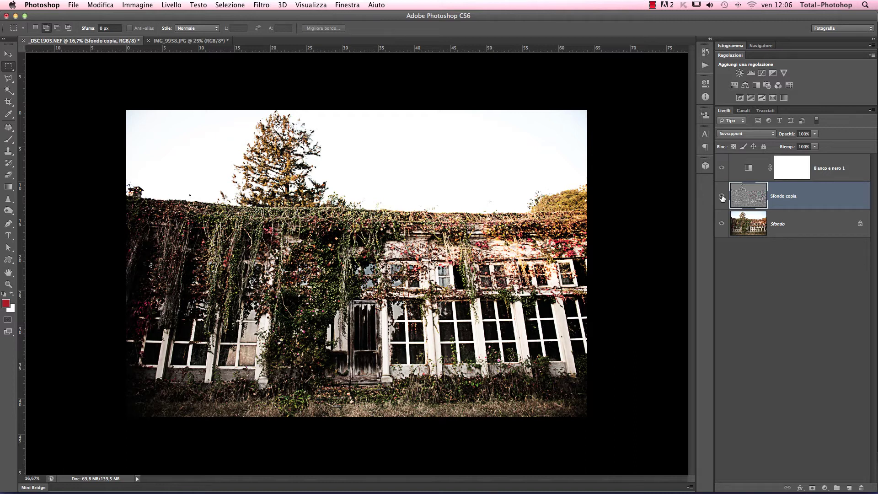
left_click(849, 176, "shift")
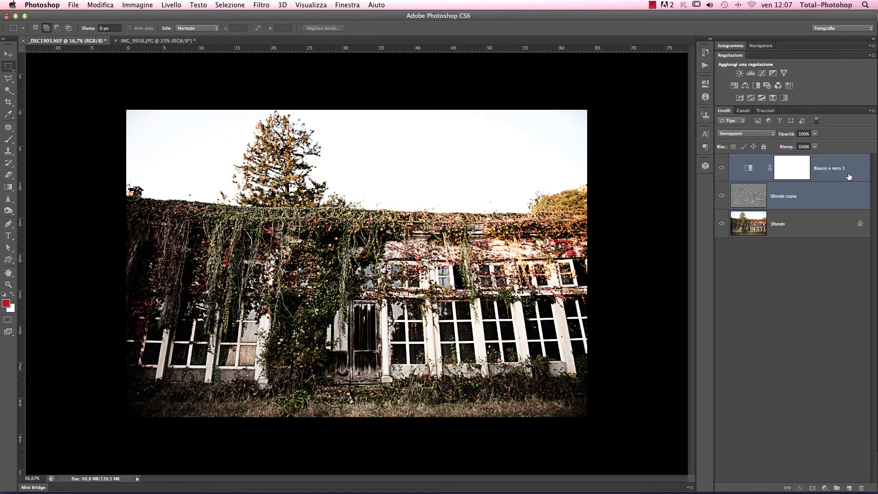
key("Delete")
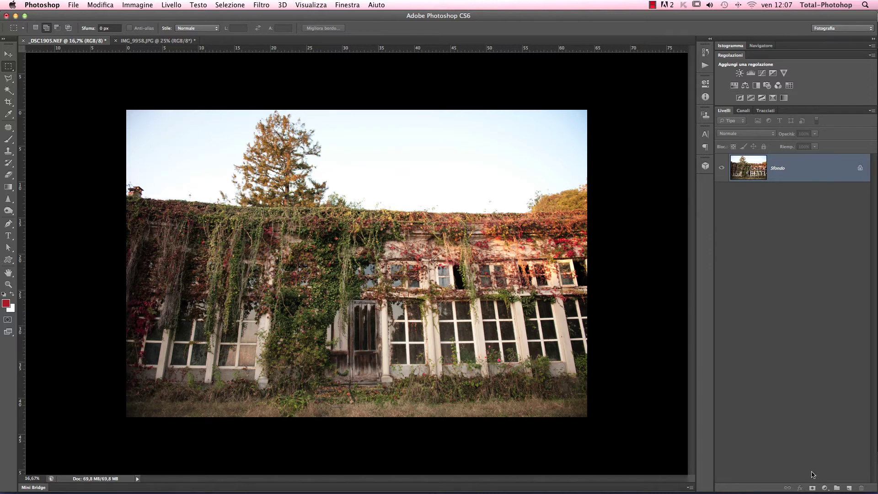
Add a Bianco e nero adjustment layer, keeping Rossi and Verdi at the default 40.
left_click(825, 487)
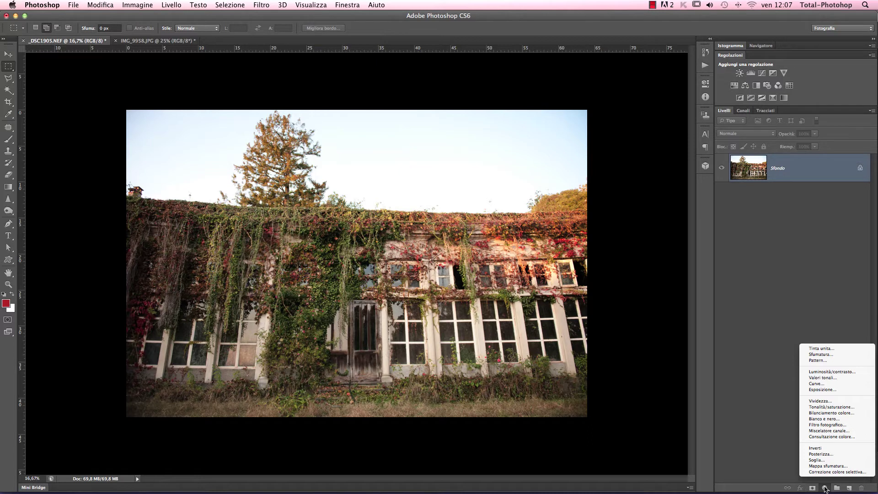
left_click(835, 419)
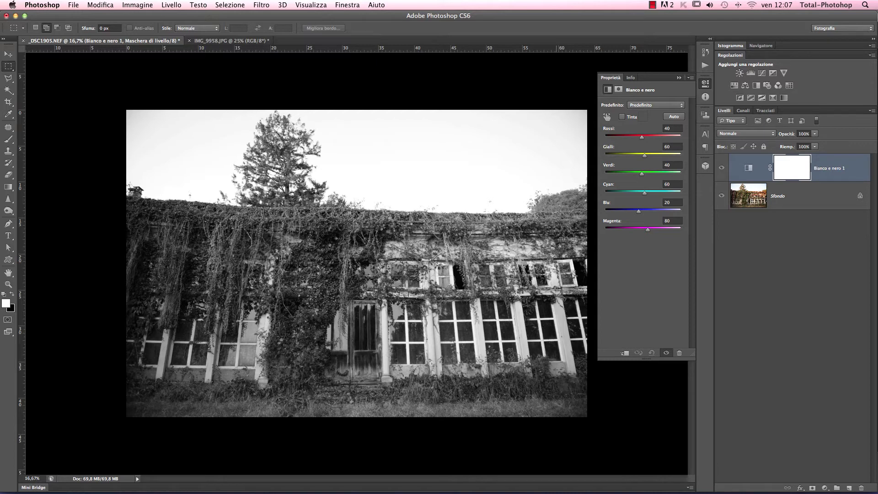
mouse_move(642, 173)
left_mouse_down()
mouse_move(619, 174)
mouse_move(645, 174)
left_mouse_up()
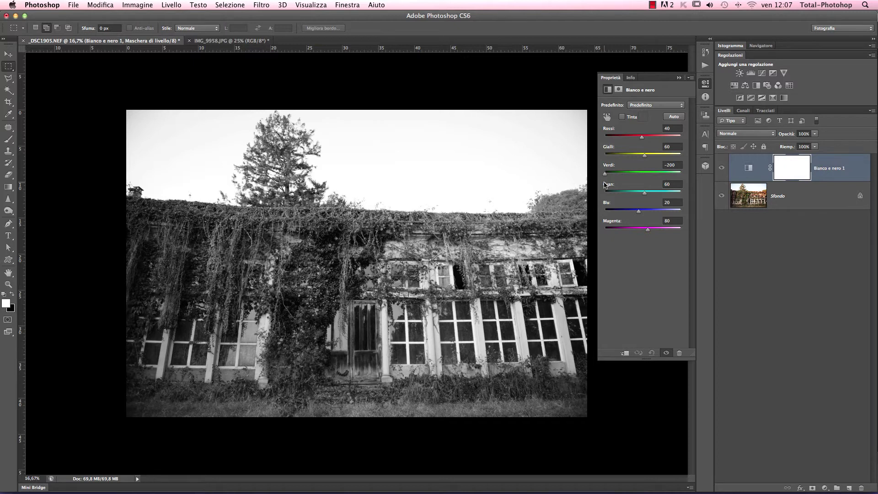
left_click_drag(641, 137, 633, 142)
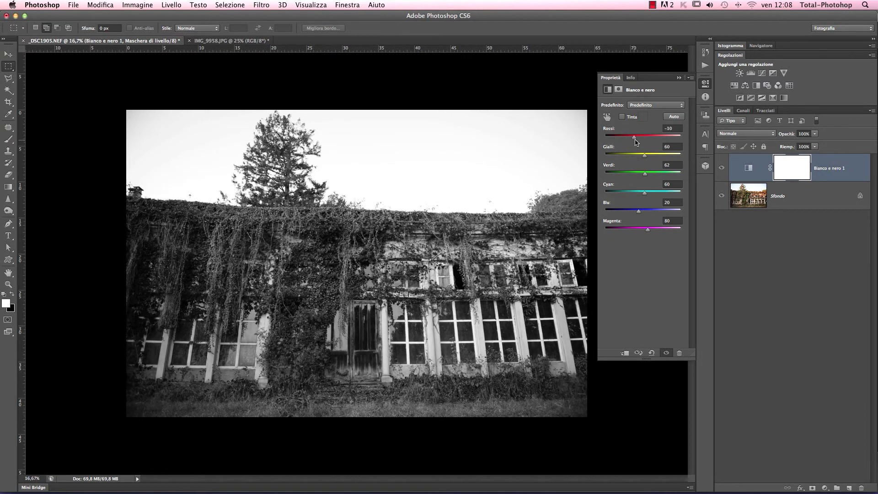
left_click(608, 132)
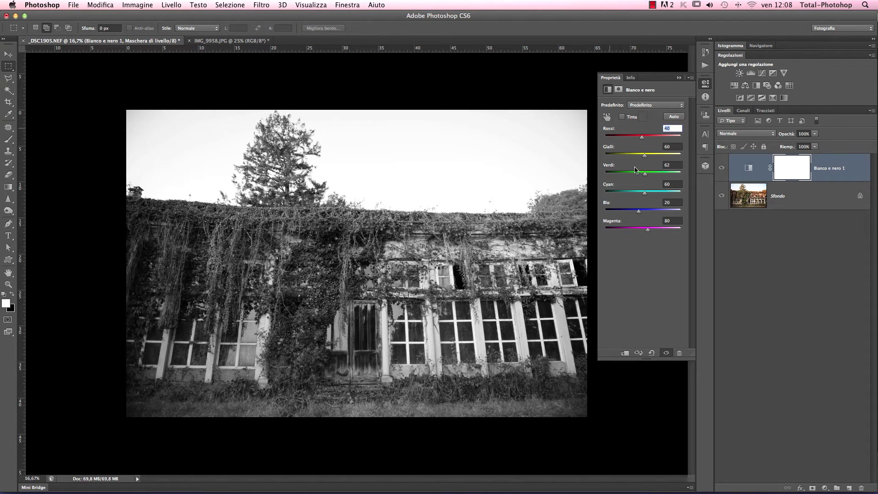
left_click(612, 169)
left_click(853, 178)
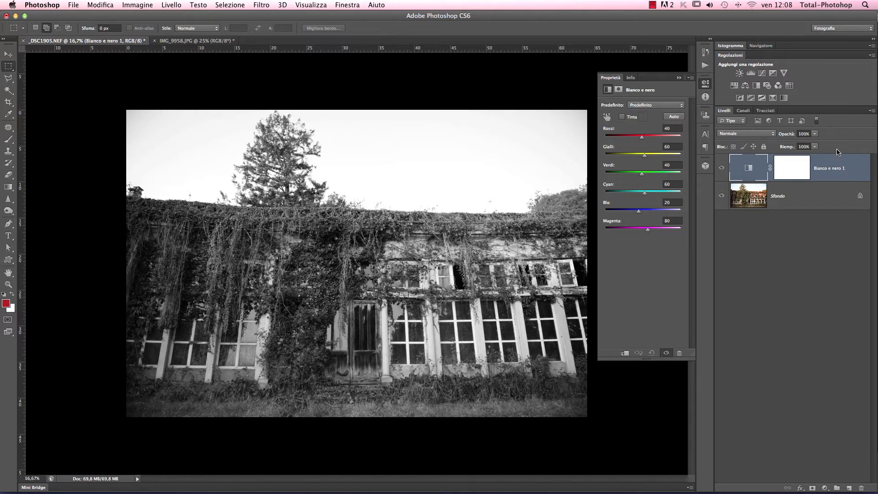
Set Bianco e nero 1 to Sovrapponi blend mode and toggle its visibility to compare.
left_click(754, 134)
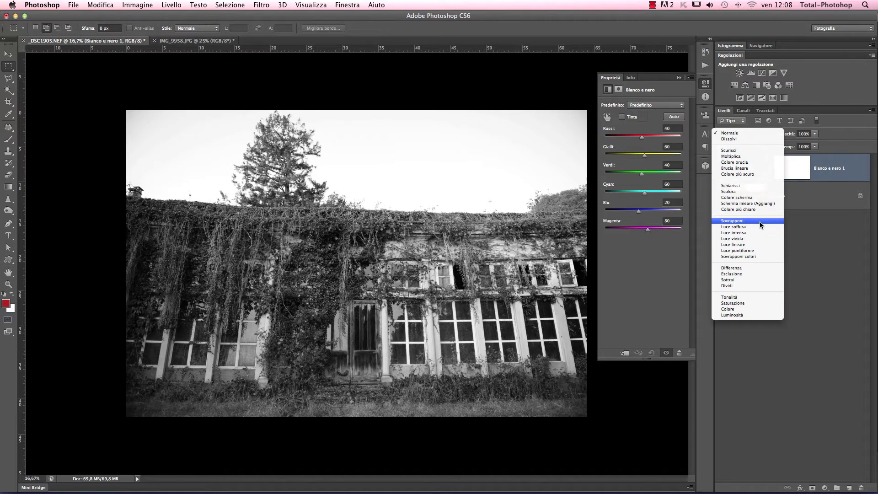
left_click(760, 222)
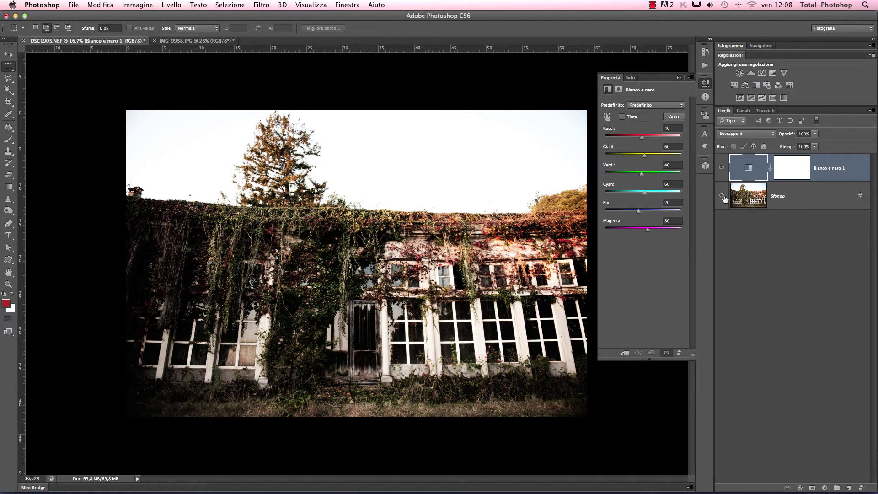
left_click(721, 170)
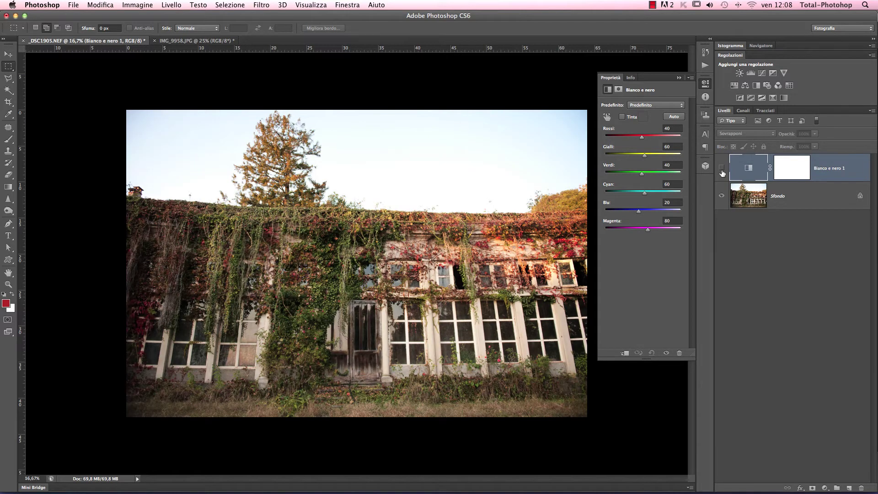
left_click(722, 170)
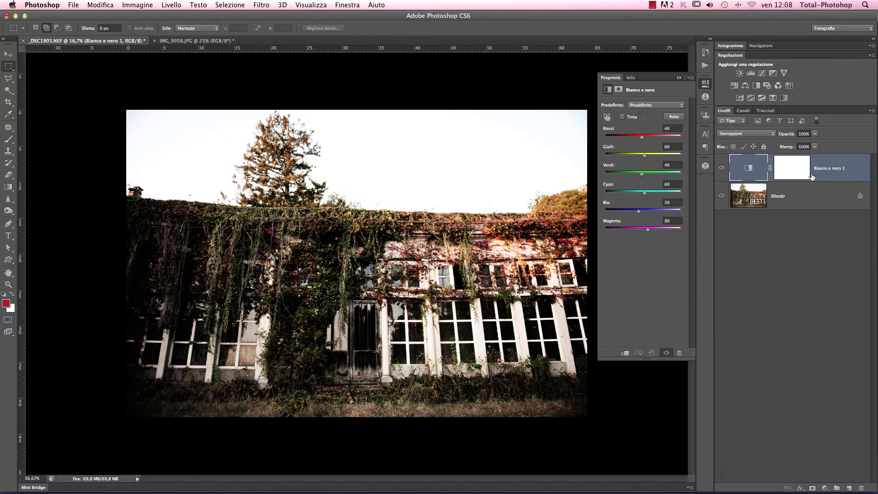
Set the Black & White reds to -27 and yellows to 104, then select Sfondo.
mouse_move(642, 137)
left_mouse_down()
mouse_move(667, 143)
mouse_move(631, 143)
left_mouse_up()
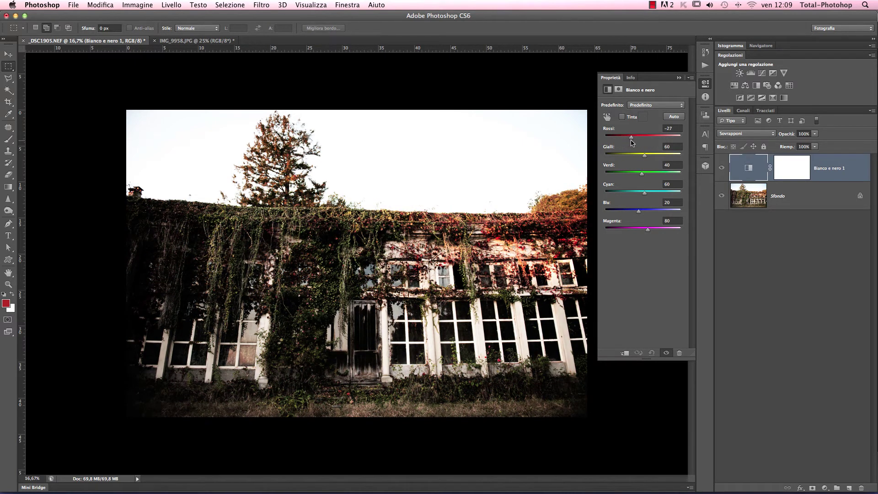
mouse_move(645, 156)
left_mouse_down()
mouse_move(658, 160)
mouse_move(630, 158)
mouse_move(671, 158)
mouse_move(618, 157)
left_mouse_up()
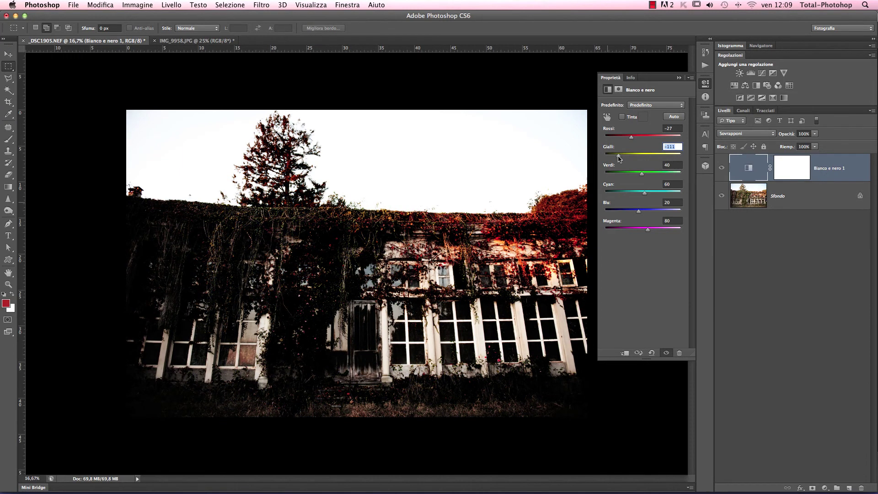
left_click_drag(618, 157, 651, 158)
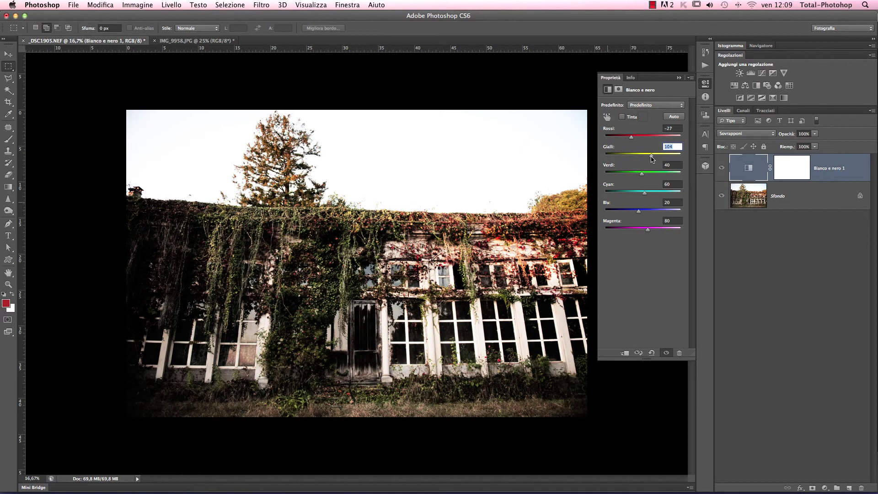
left_click(781, 198)
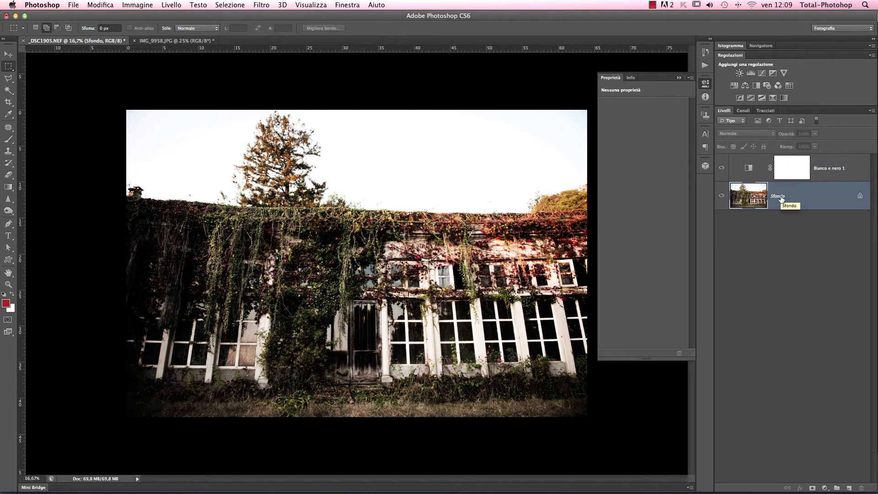
Duplicate Sfondo with Ctrl+J to create the Sfondo copia layer.
key("ctrl+j")
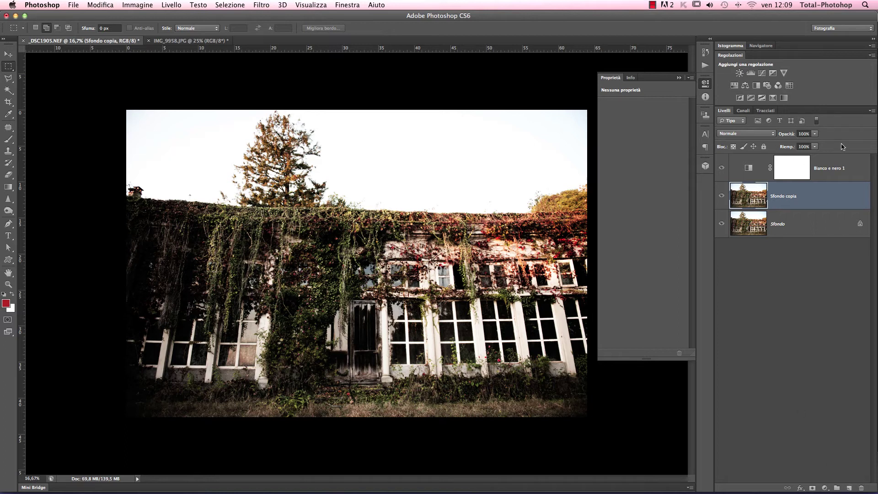
left_click(872, 111)
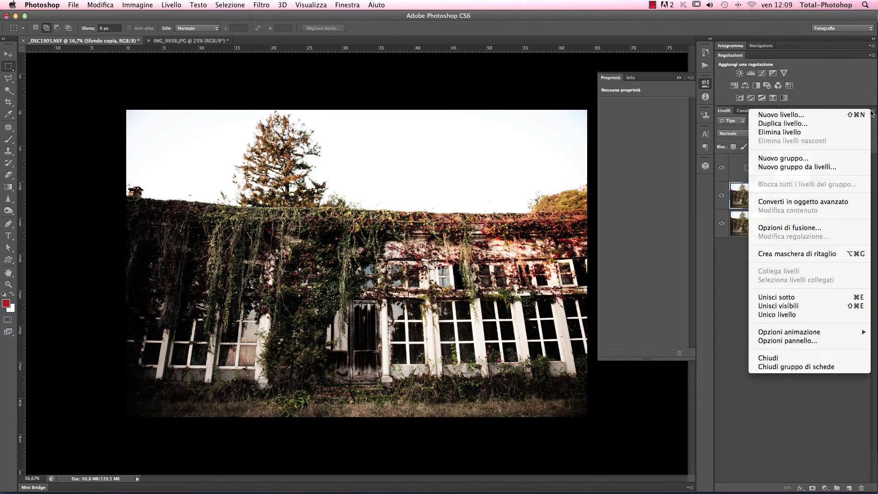
left_click(734, 201)
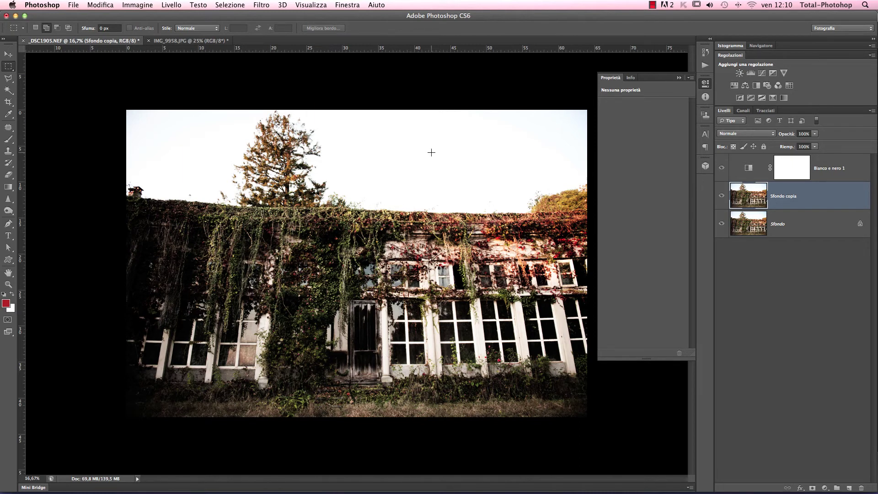
Apply Filtro > Altro > Accentua passaggio with a 16,2-pixel radius to Sfondo copia.
left_click(260, 5)
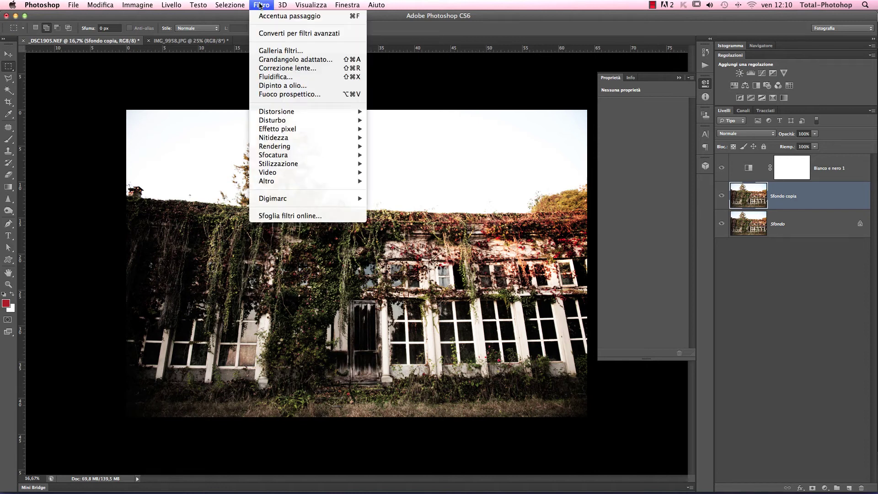
mouse_move(267, 181)
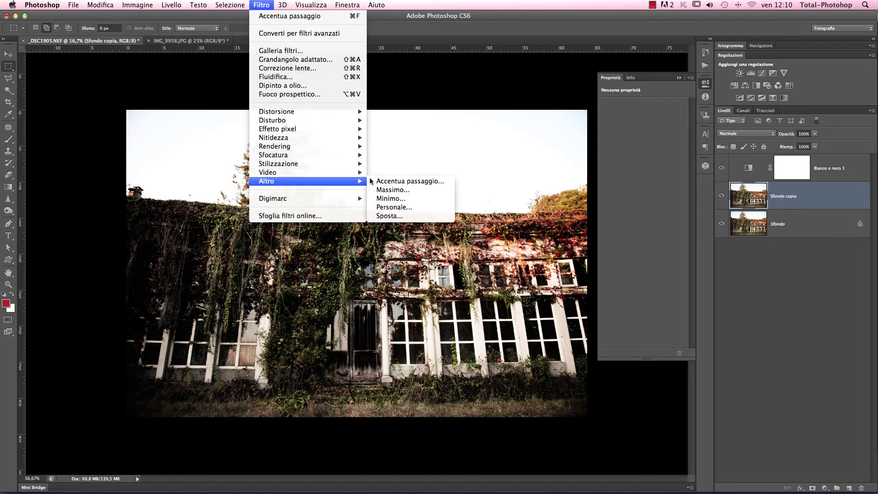
left_click(394, 181)
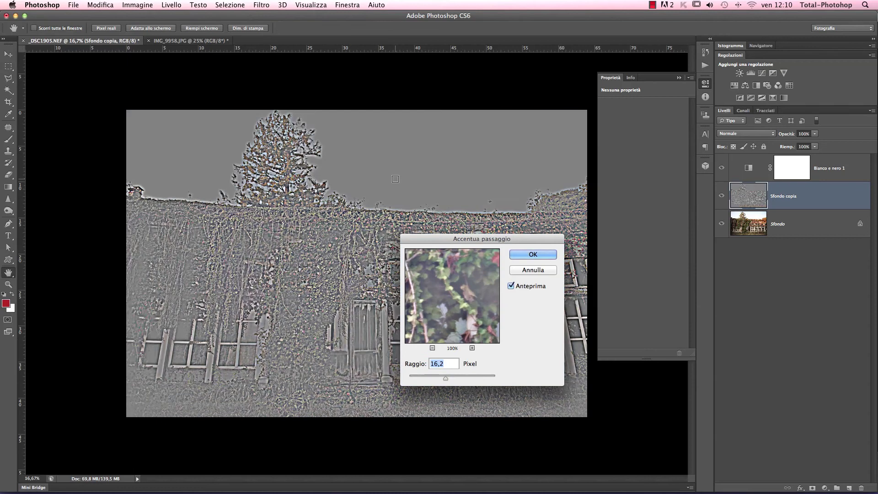
mouse_move(425, 238)
left_mouse_down()
mouse_move(496, 233)
mouse_move(506, 199)
left_mouse_up()
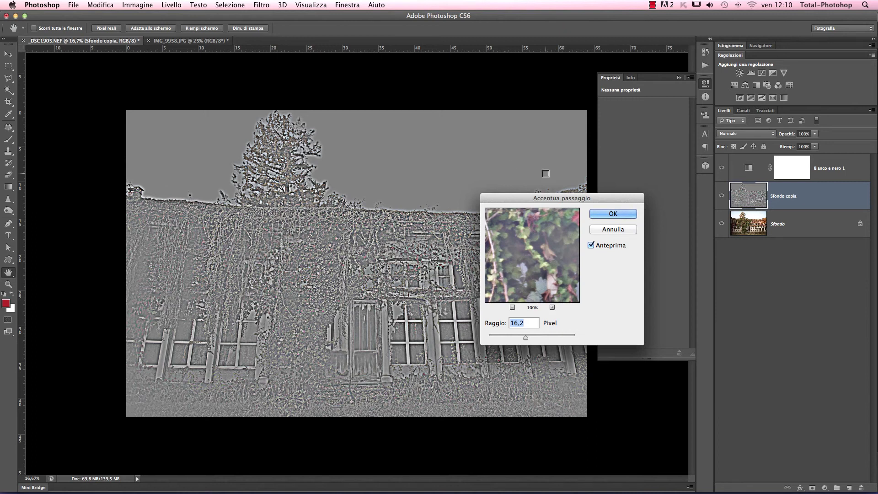
left_click(608, 214)
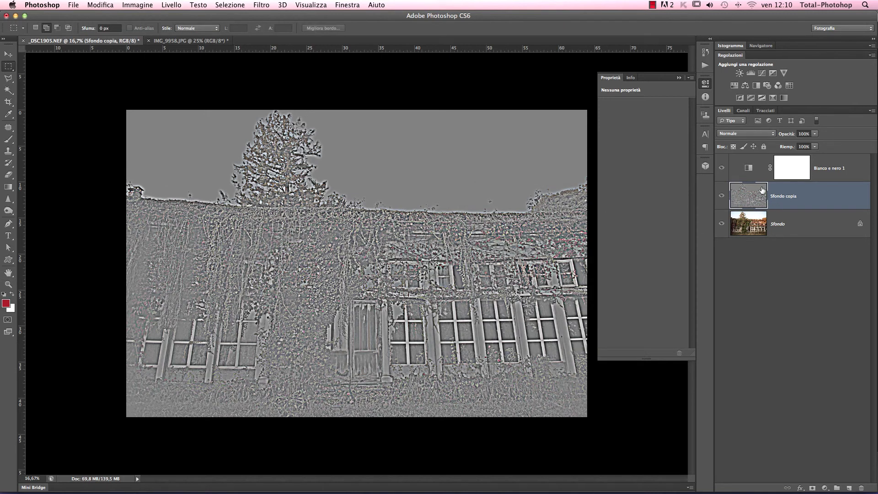
Change the Sfondo copia layer's blend mode to Luce soffusa.
left_click(731, 134)
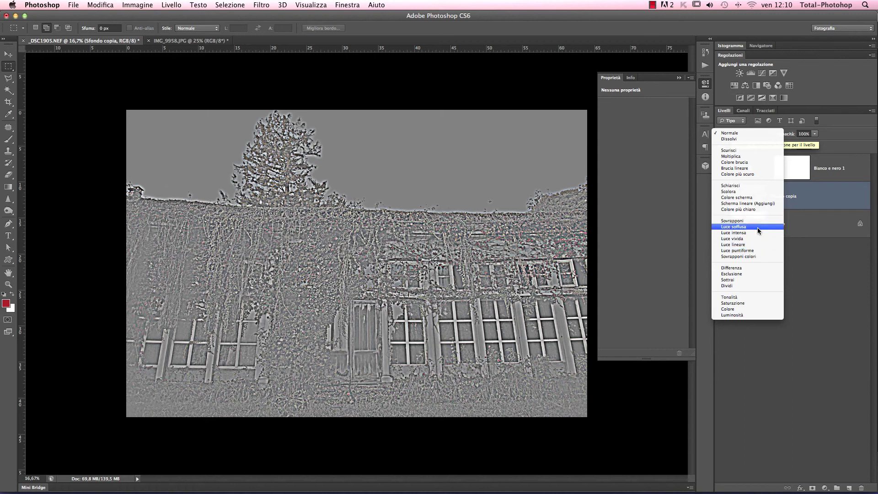
left_click(757, 226)
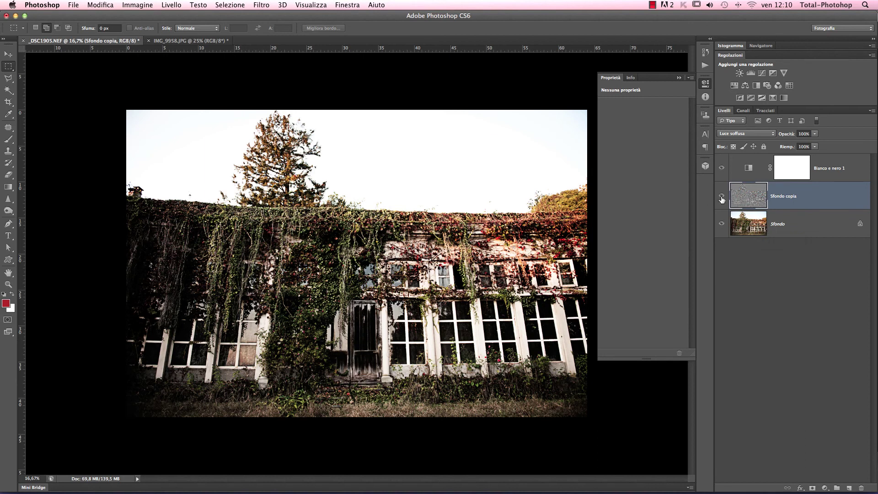